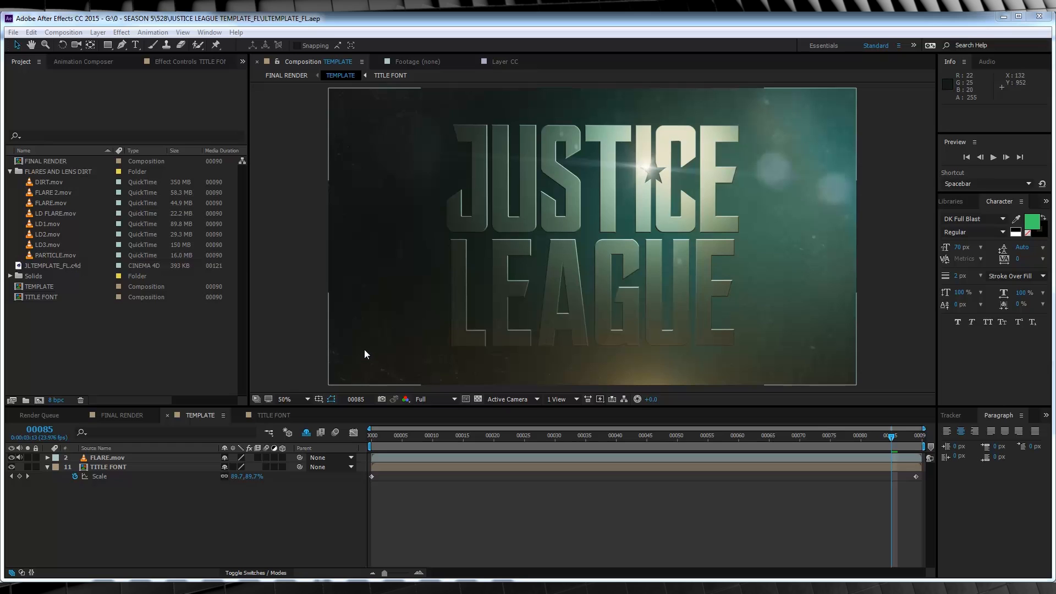
# Look through the TITLE FONT, TEMPLATE and FINAL RENDER compositions to see how the title is built.
pyautogui.click(260, 414)
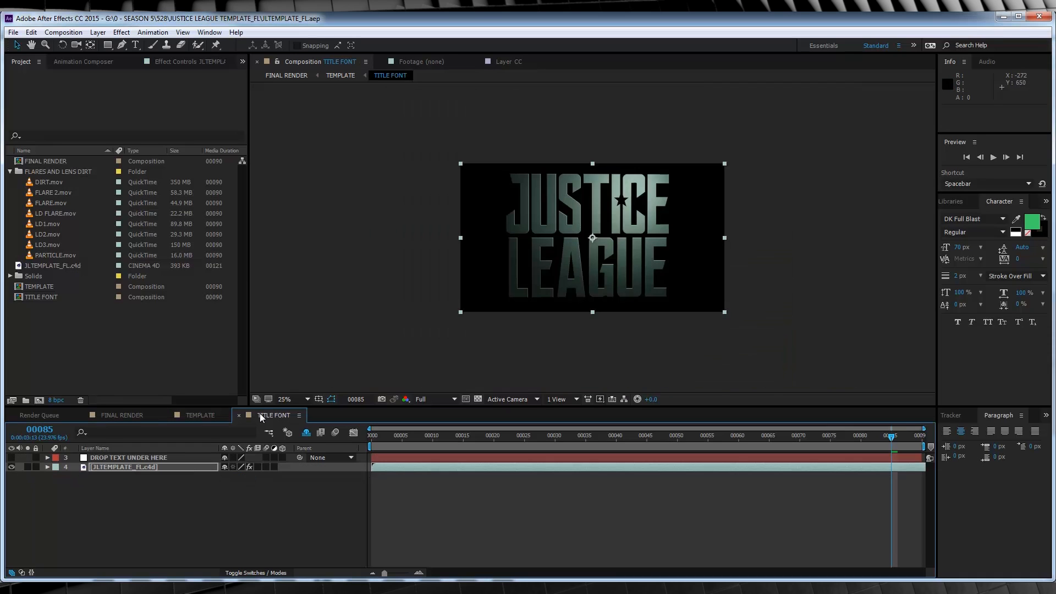
pyautogui.click(198, 416)
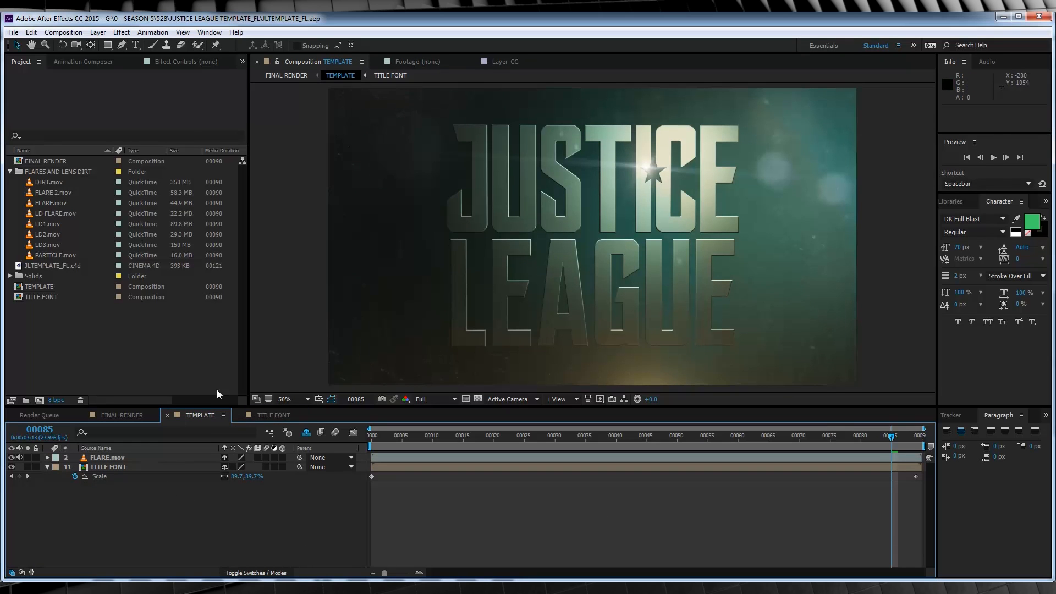
pyautogui.click(122, 416)
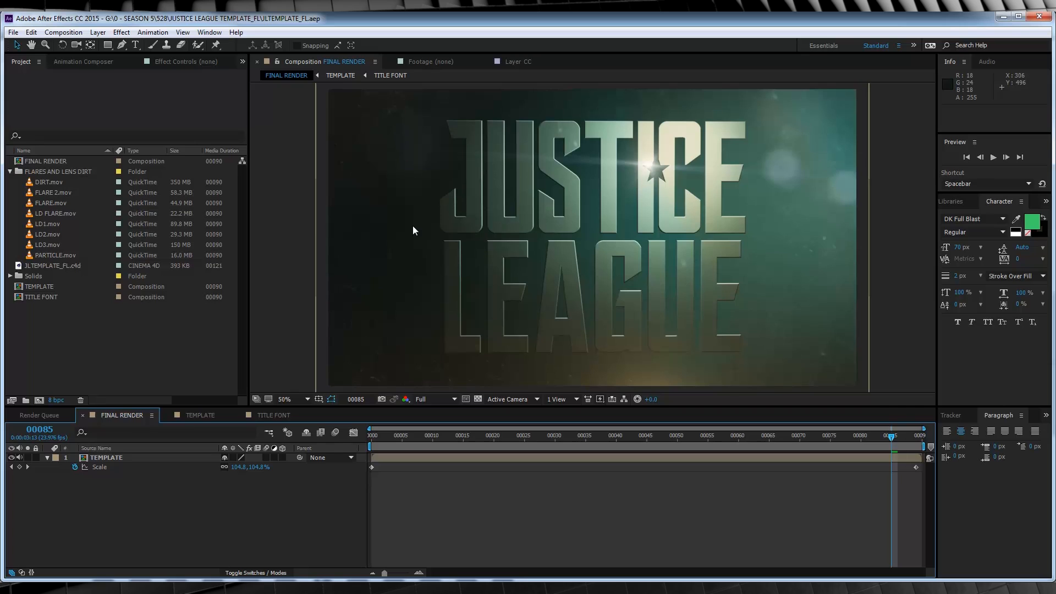
# Open the JLTEMPLATE_FL.c4d footage in Cinema 4D for editing.
pyautogui.click(57, 266)
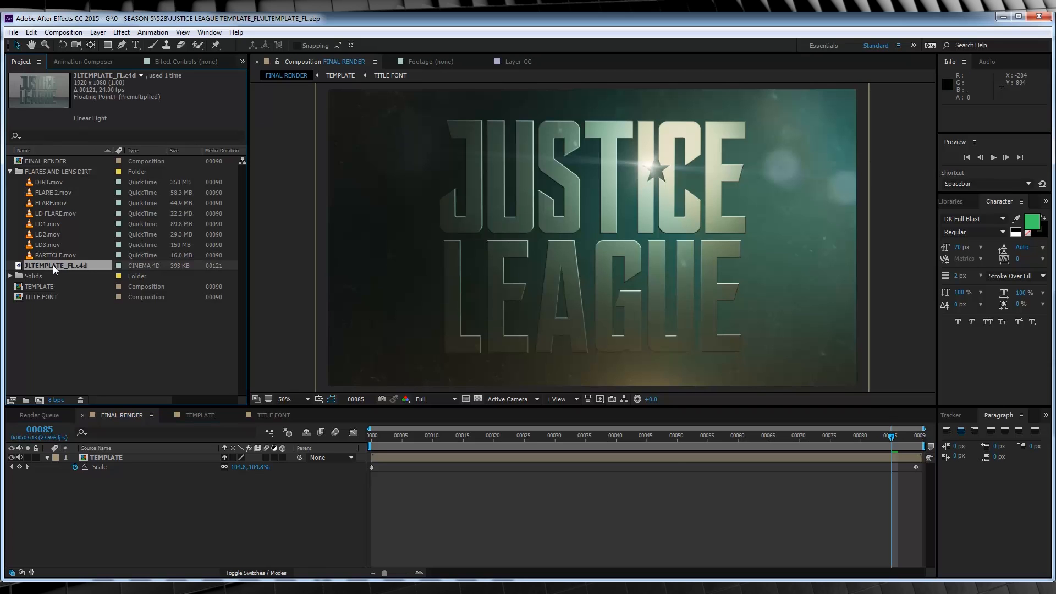
pyautogui.click(32, 32)
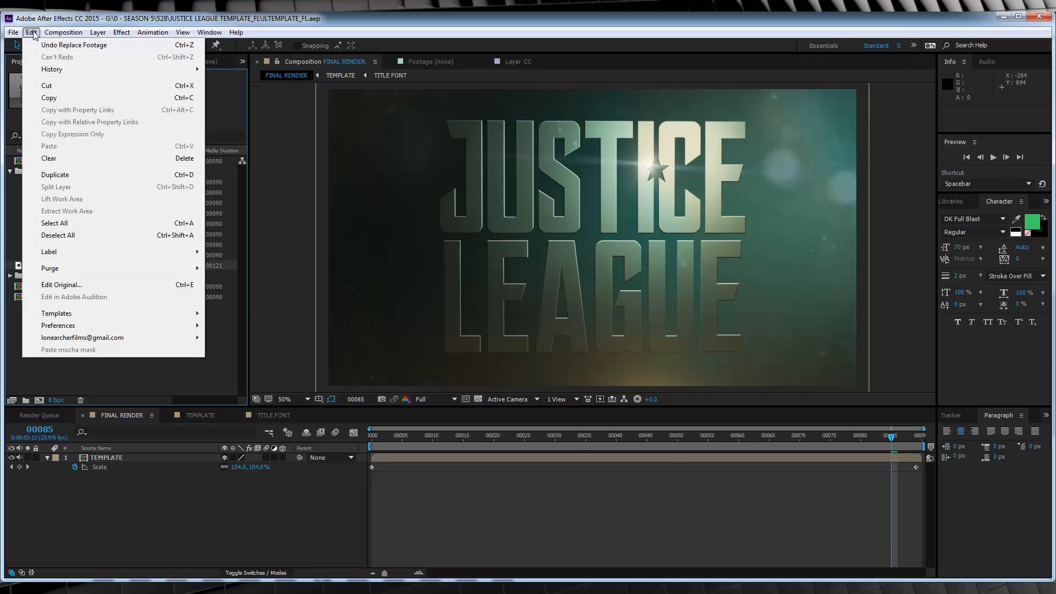
pyautogui.click(93, 285)
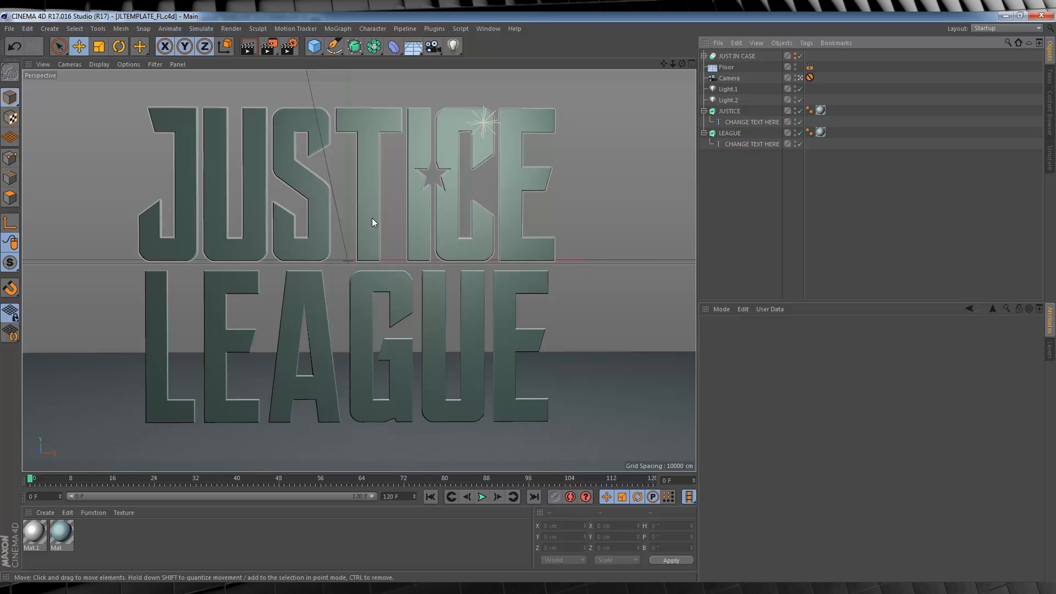
# Inspect the text properties of the text objects under JUSTICE and LEAGUE.
pyautogui.click(747, 121)
pyautogui.click(756, 143)
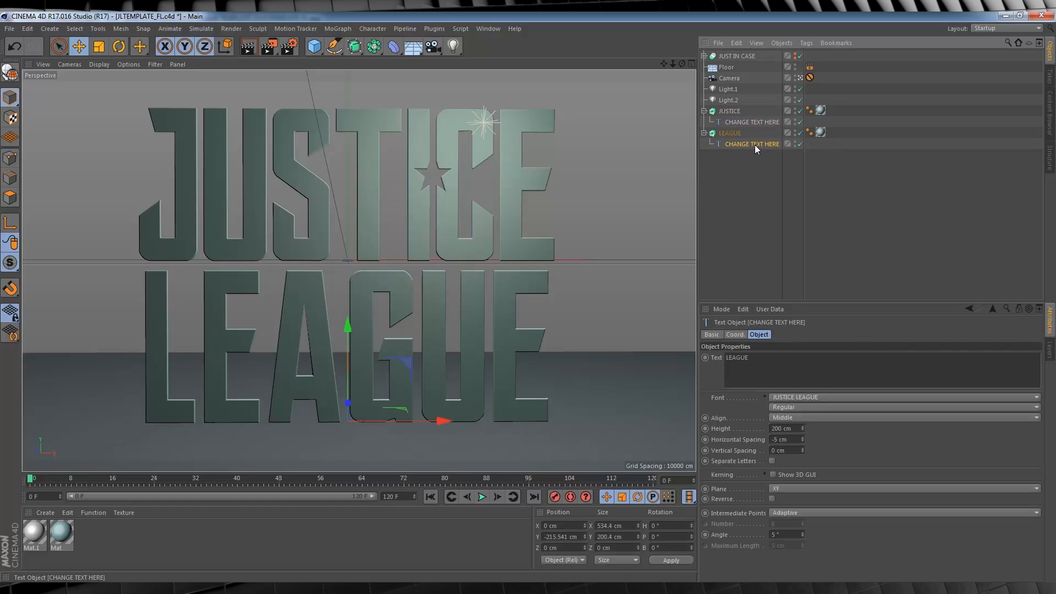
pyautogui.click(755, 122)
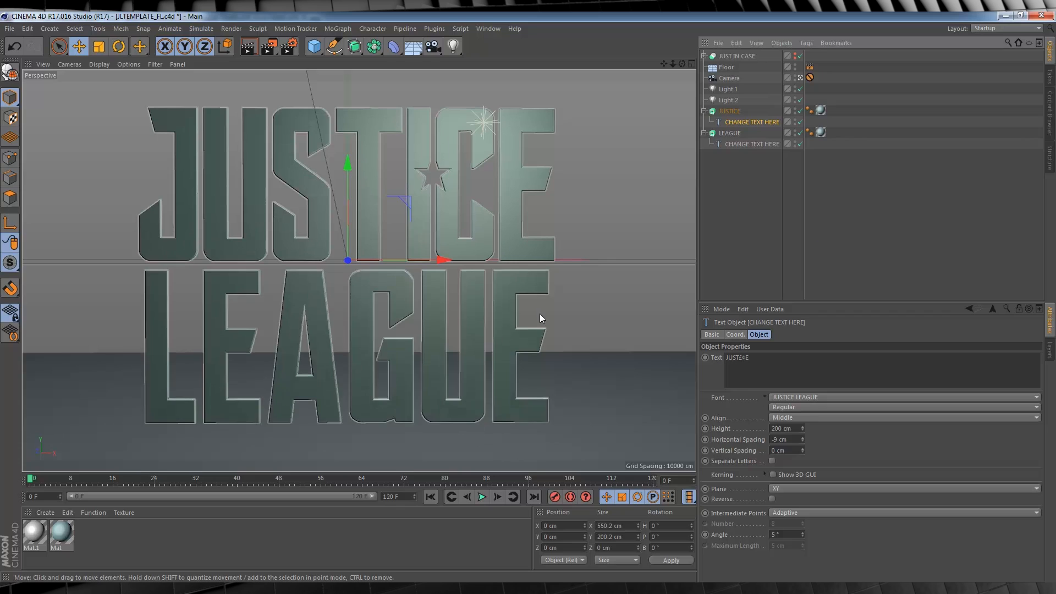
pyautogui.hotkey('alt', 'Tab')
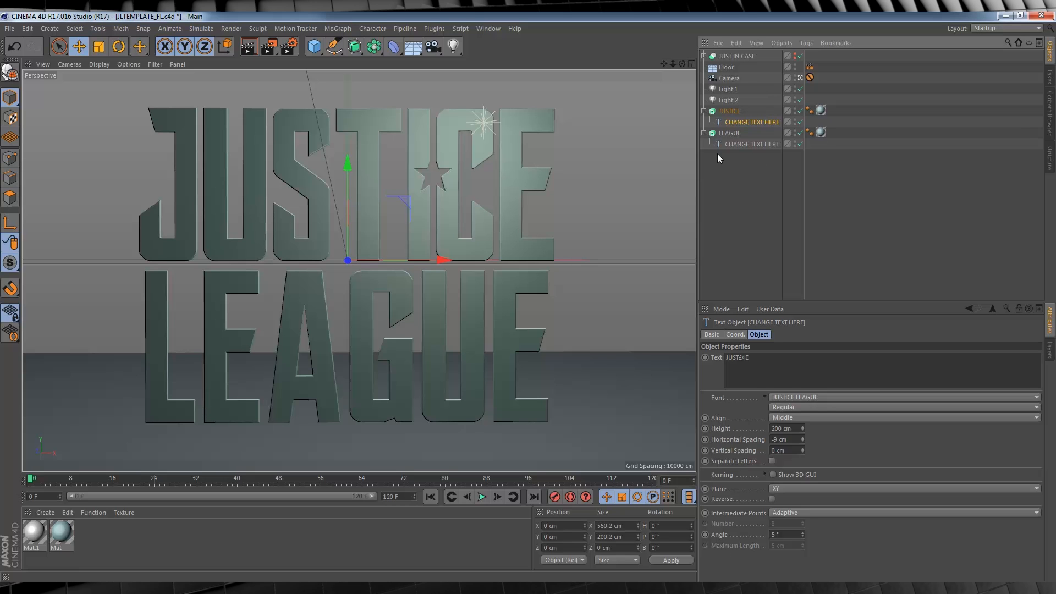
# Replace the text of the text object under LEAGUE with LEARNIN.
pyautogui.doubleClick(770, 360)
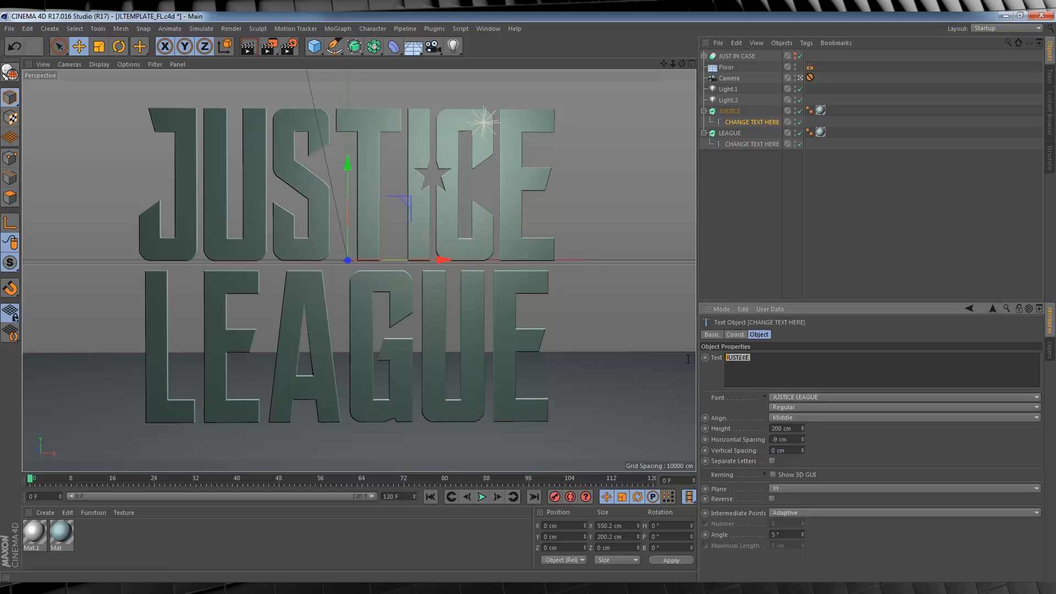
pyautogui.click(757, 143)
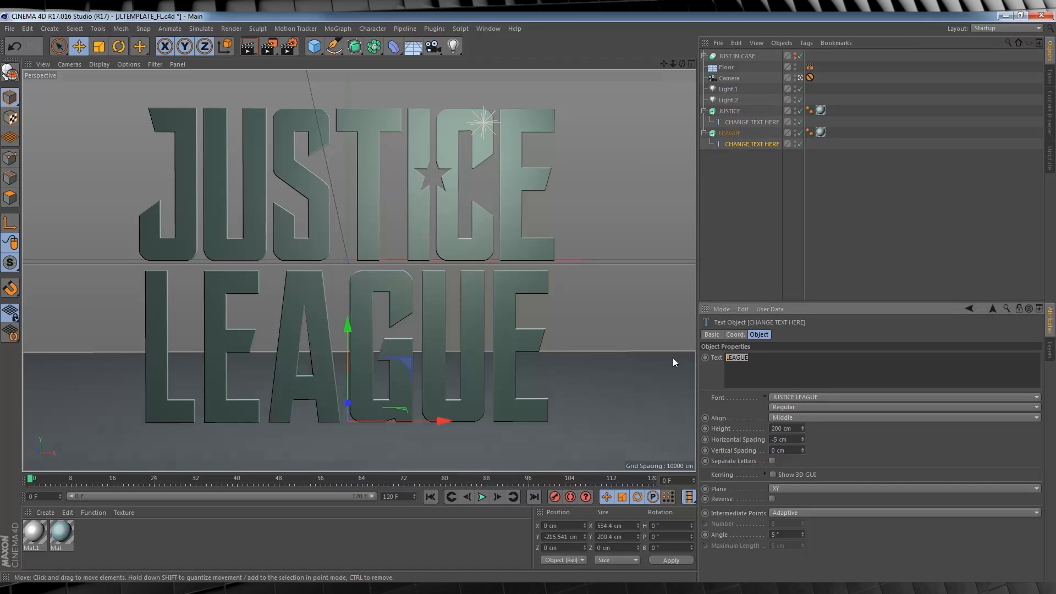
pyautogui.write('LEARNIN')
pyautogui.click(780, 214)
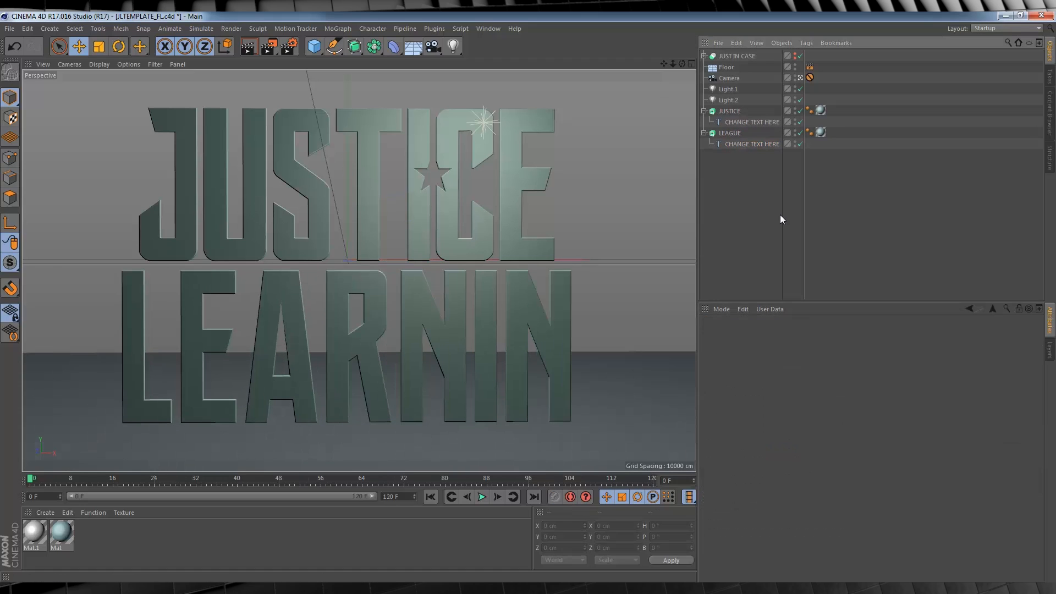
# Replace the text of the text object under JUSTICE with FILM.
pyautogui.click(752, 122)
pyautogui.moveTo(759, 358); pyautogui.dragTo(698, 359)
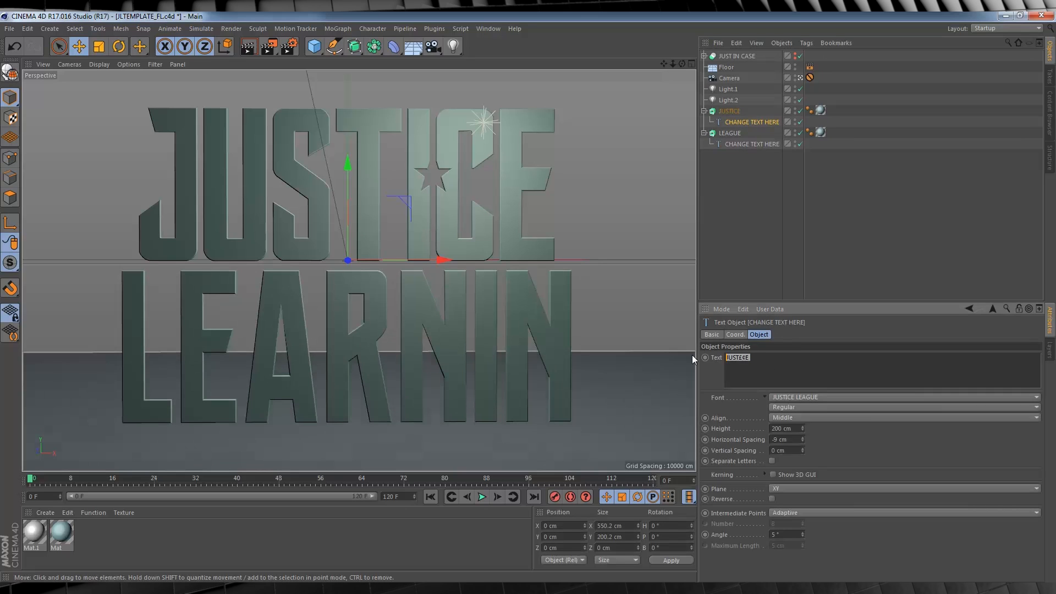
pyautogui.write('FILM')
pyautogui.click(752, 248)
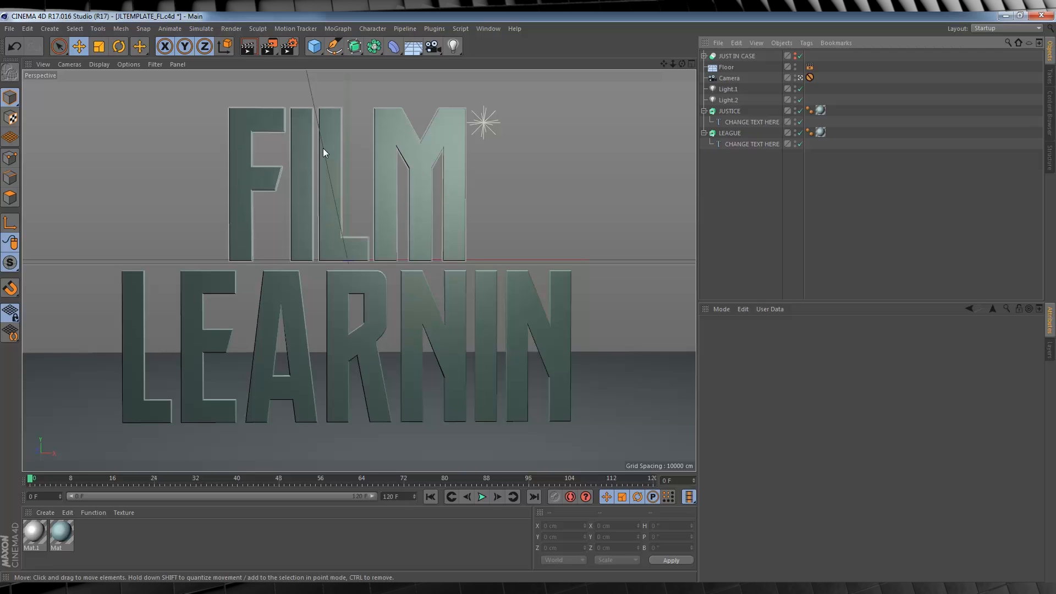
pyautogui.hotkey('alt', 'Tab')
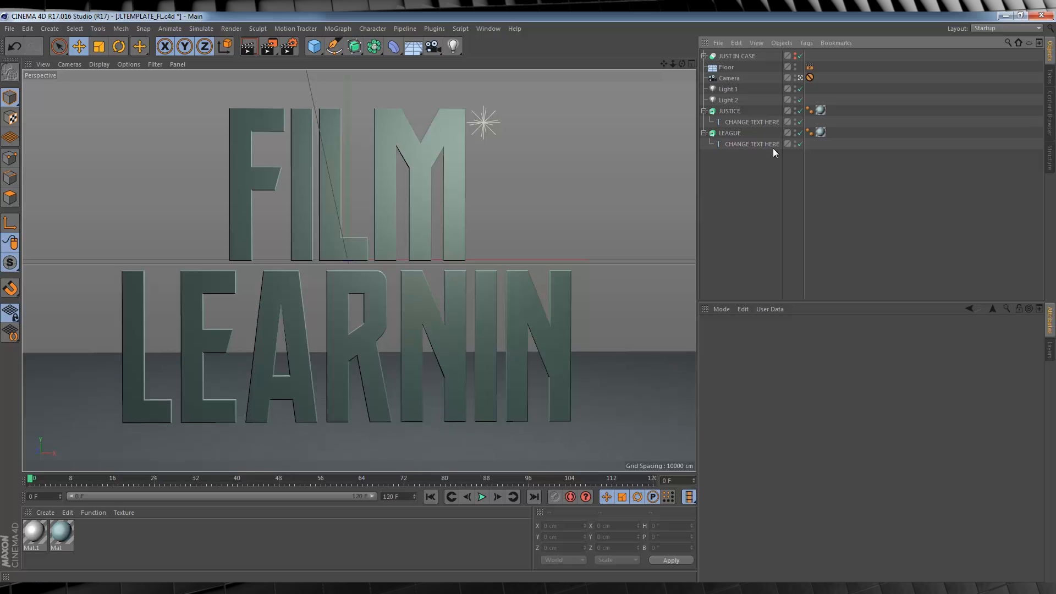
# Hide the JUSTICE extrude, make the JUST IN CASE boole visible and expand its child objects.
pyautogui.click(795, 111)
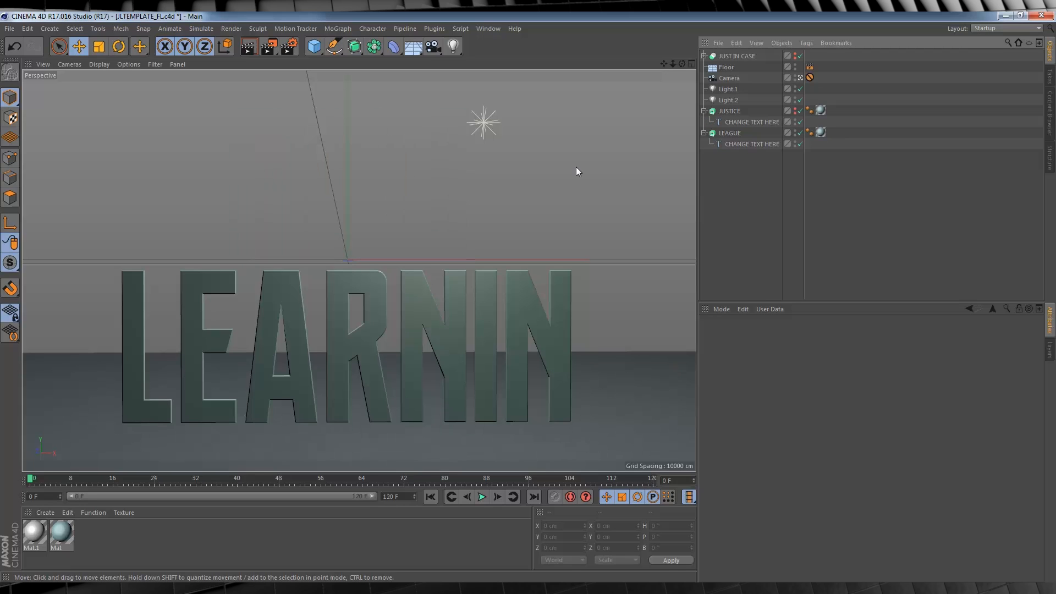
pyautogui.click(740, 56)
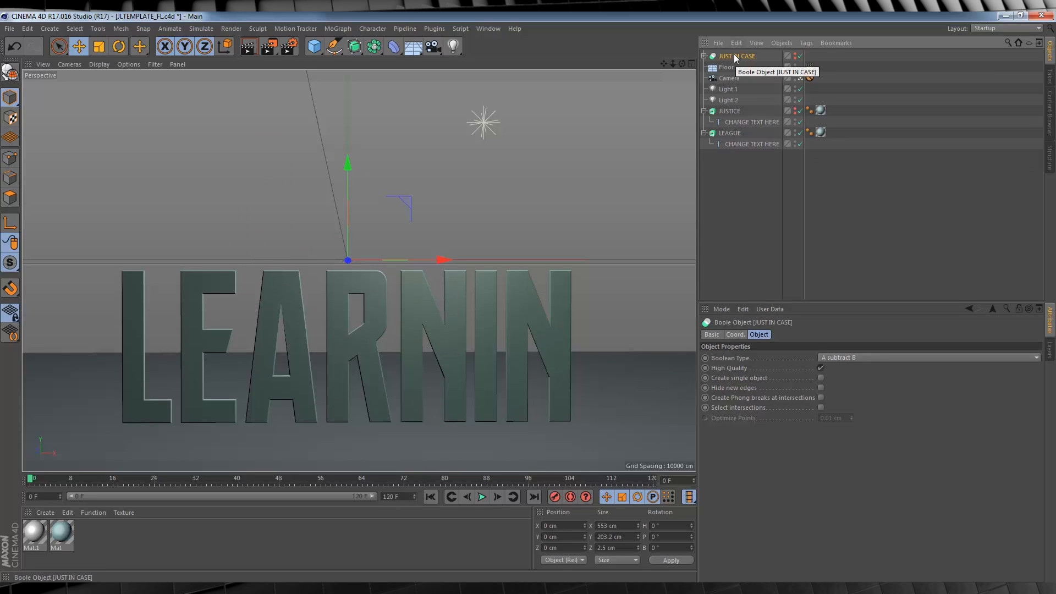
pyautogui.click(795, 56)
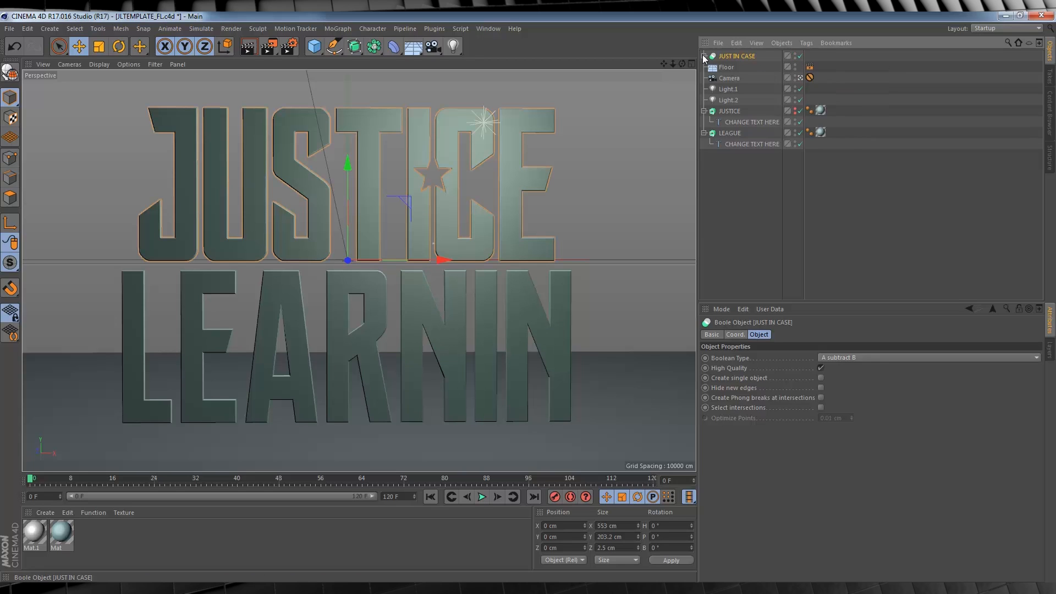
pyautogui.click(704, 56)
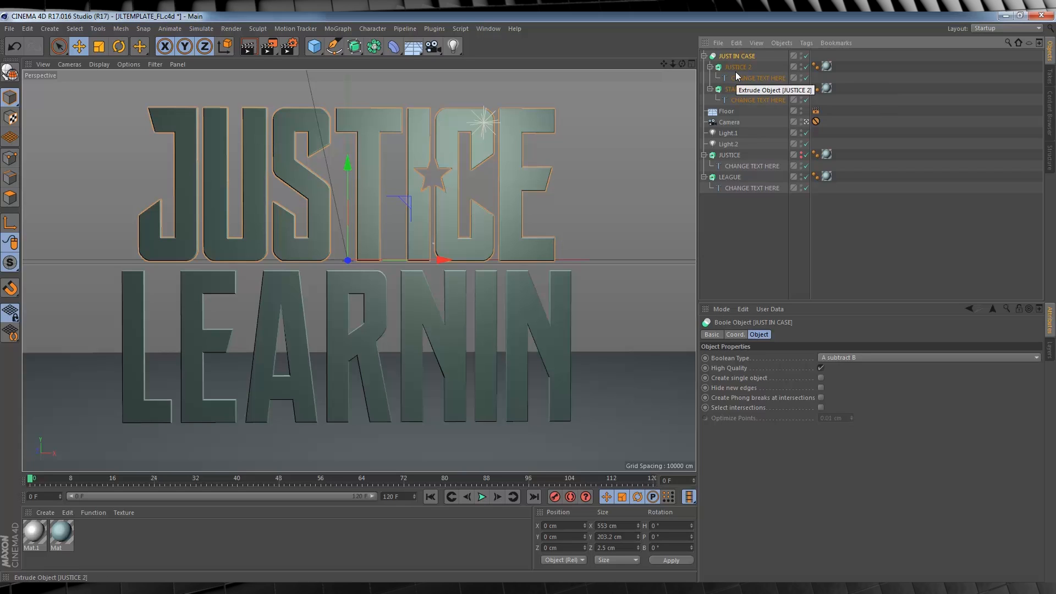
# Replace the text of the text object under JUSTICE 2 with FILM.
pyautogui.click(763, 78)
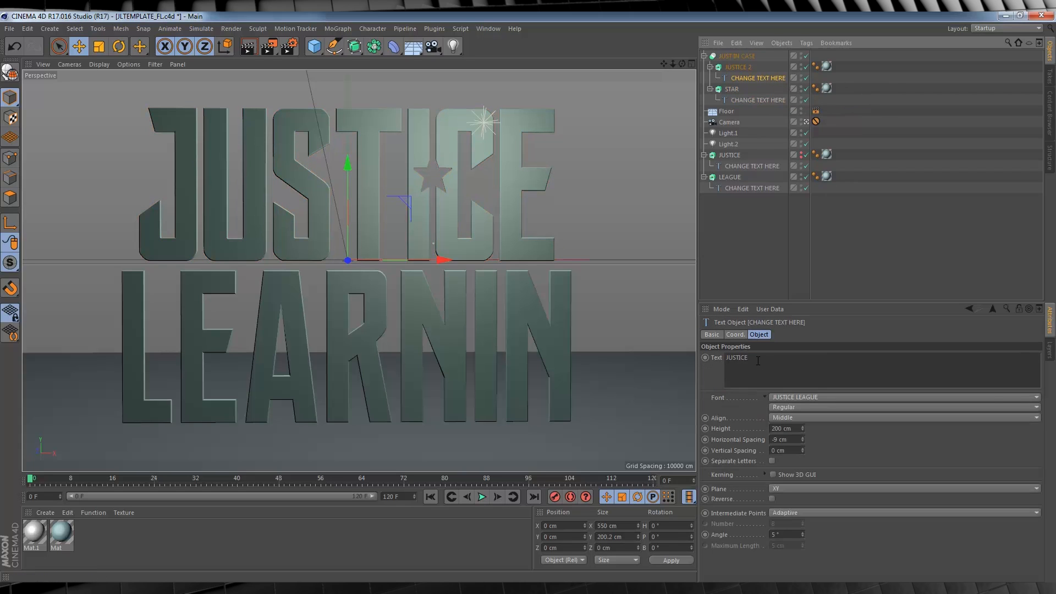
pyautogui.moveTo(754, 359); pyautogui.dragTo(695, 346)
pyautogui.write('FILM')
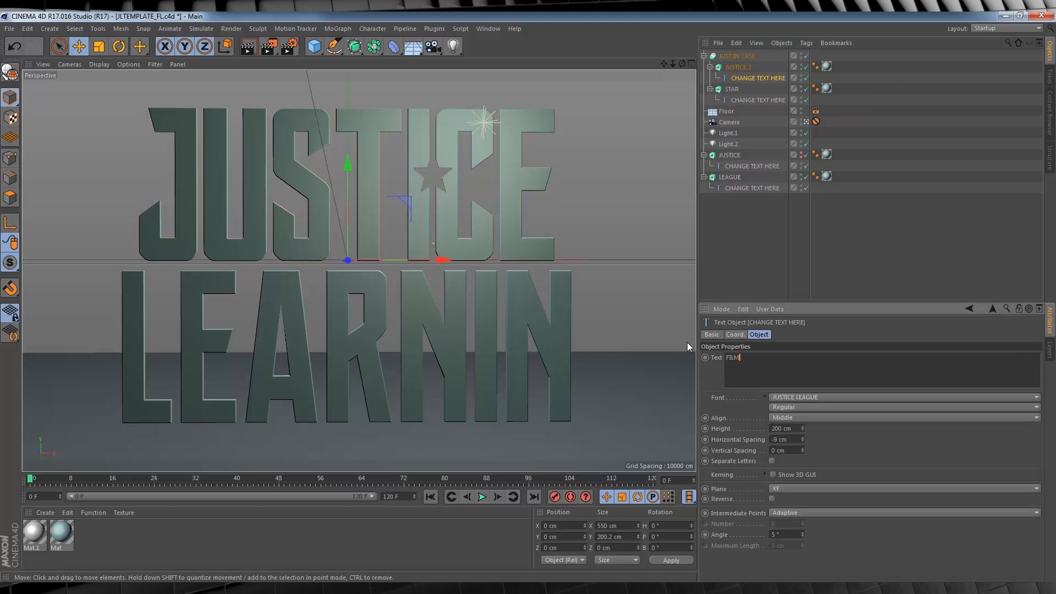
pyautogui.click(888, 217)
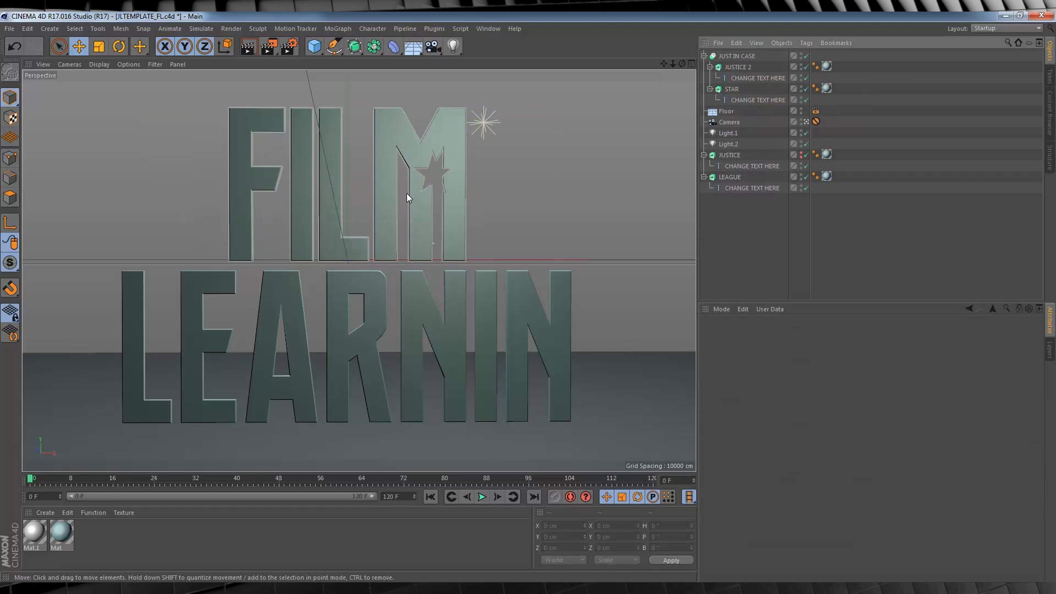
# With the JUST IN CASE boole temporarily disabled, move STAR along X to about -43.8 cm, over the I of FILM, and re-enable the boole.
pyautogui.click(806, 56)
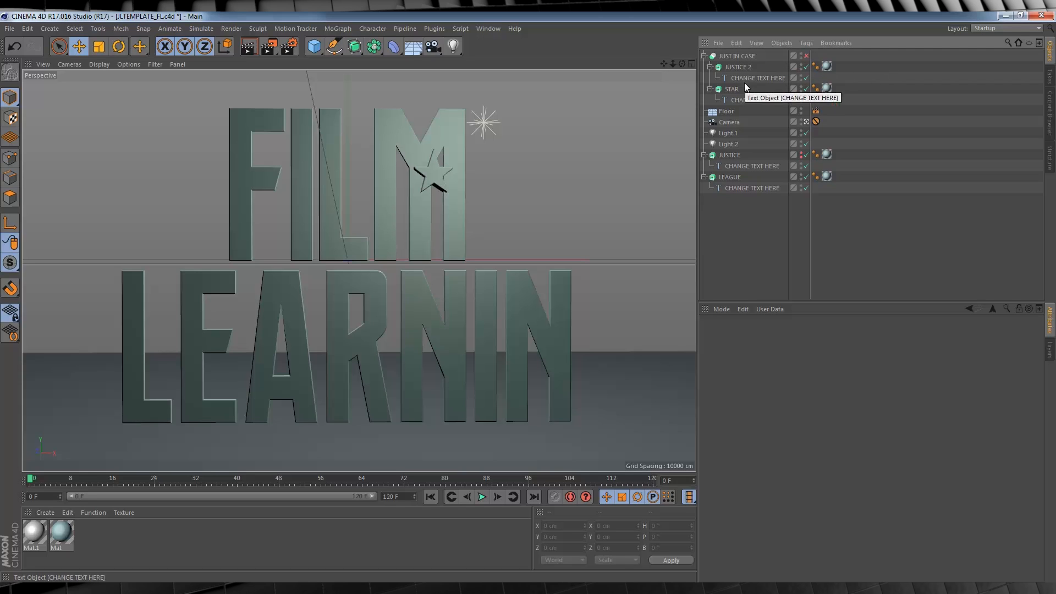
pyautogui.click(732, 90)
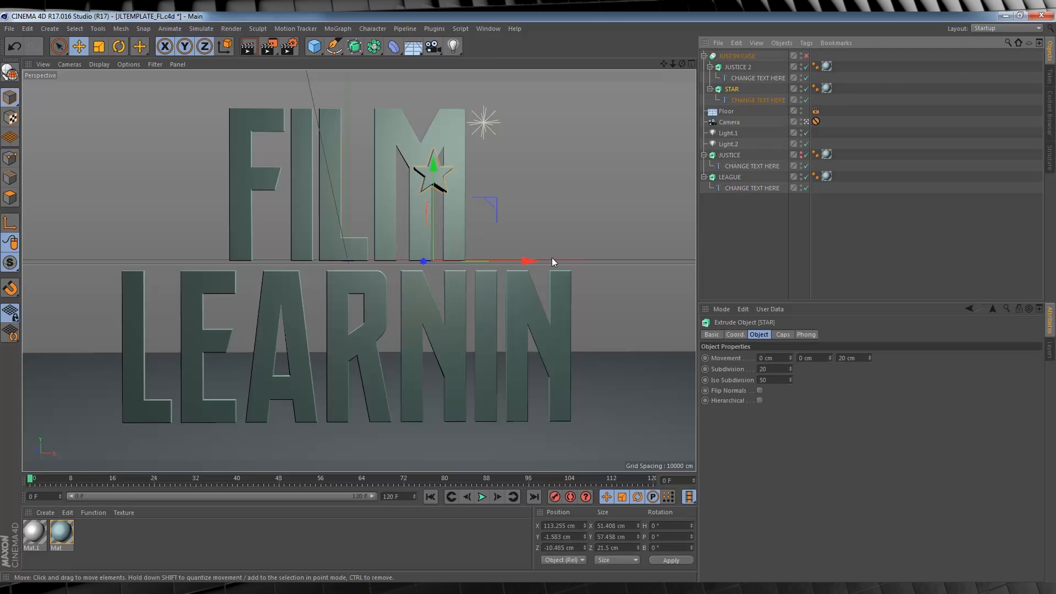
pyautogui.moveTo(532, 260); pyautogui.dragTo(413, 262)
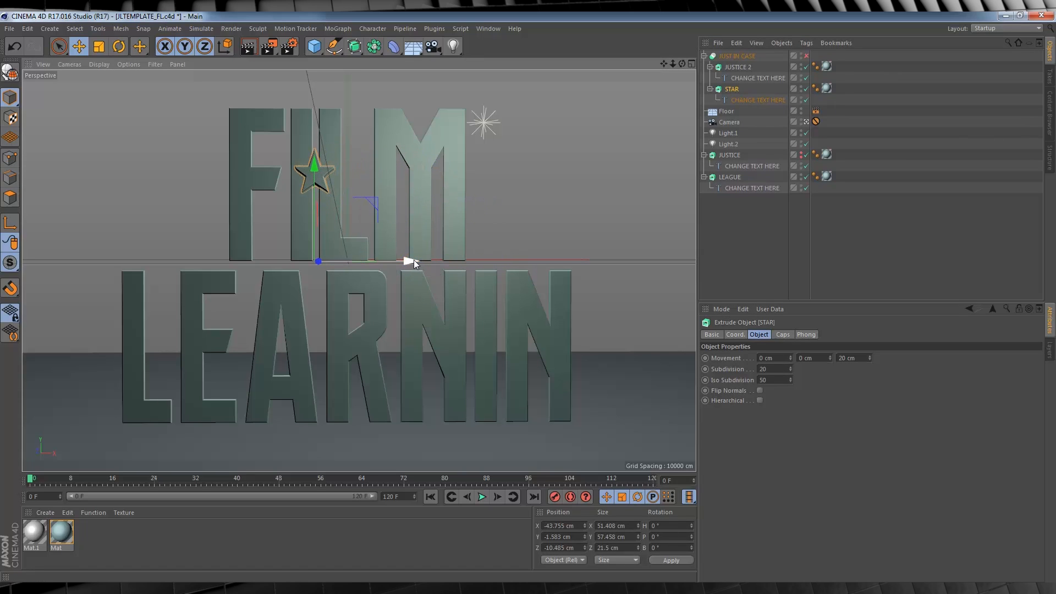
pyautogui.click(807, 56)
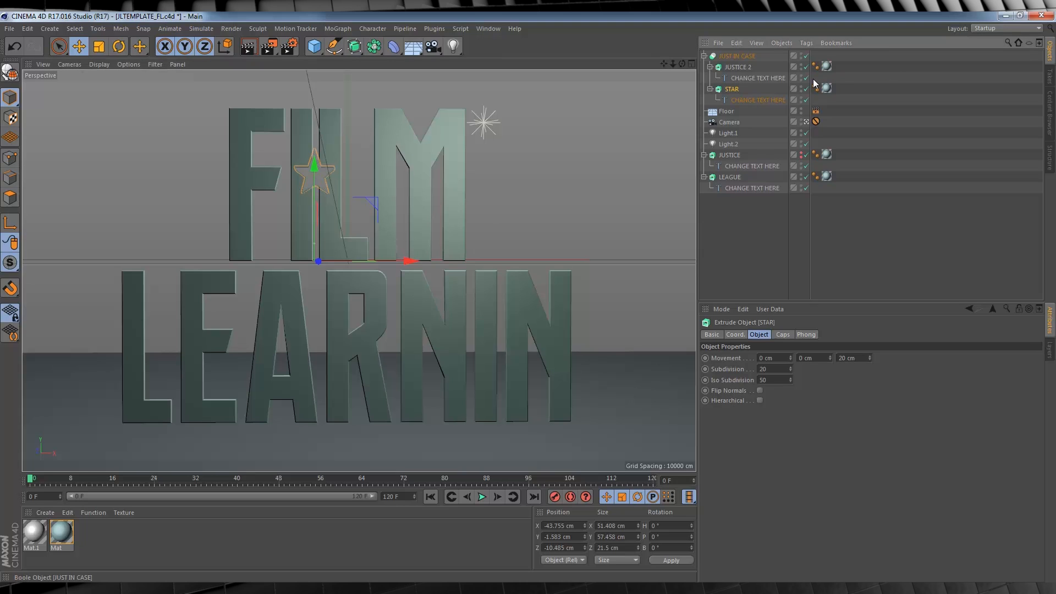
pyautogui.click(827, 229)
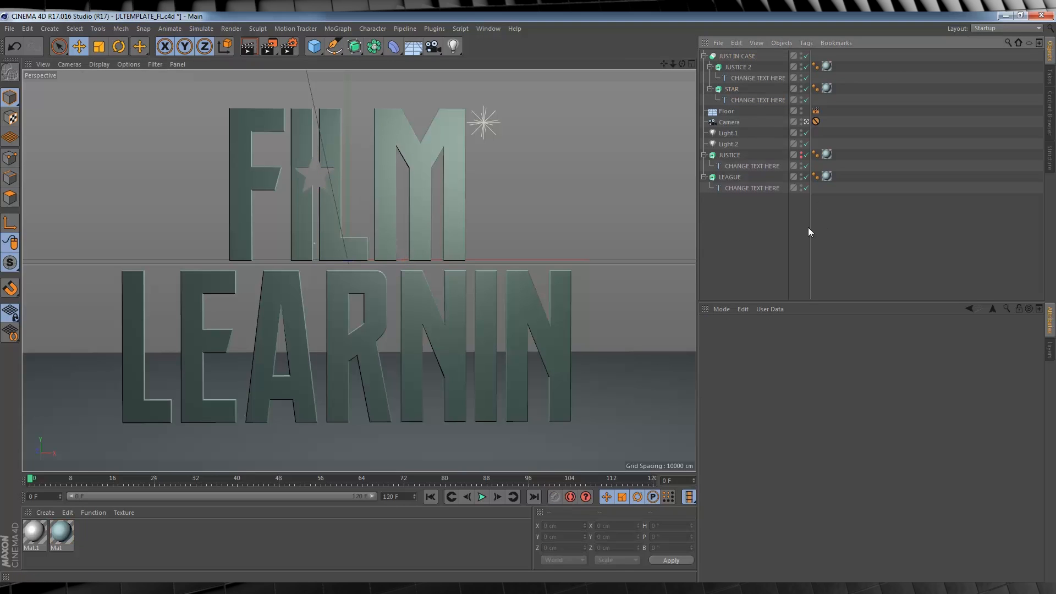
# Render a preview of the title in the viewport and save the scene as FILM LEARNIN.c4d.
pyautogui.click(248, 47)
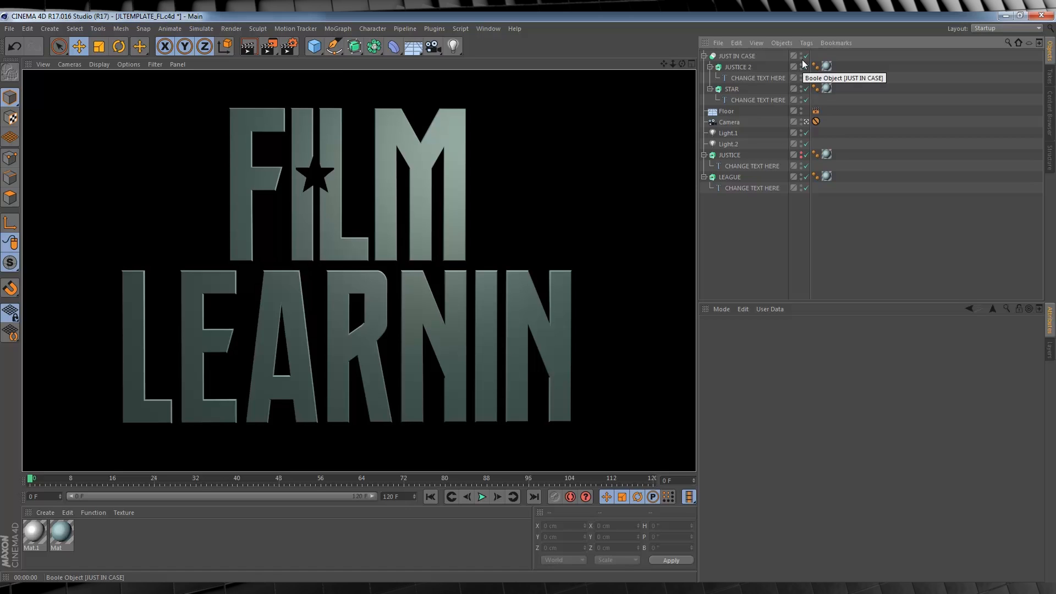
pyautogui.click(829, 225)
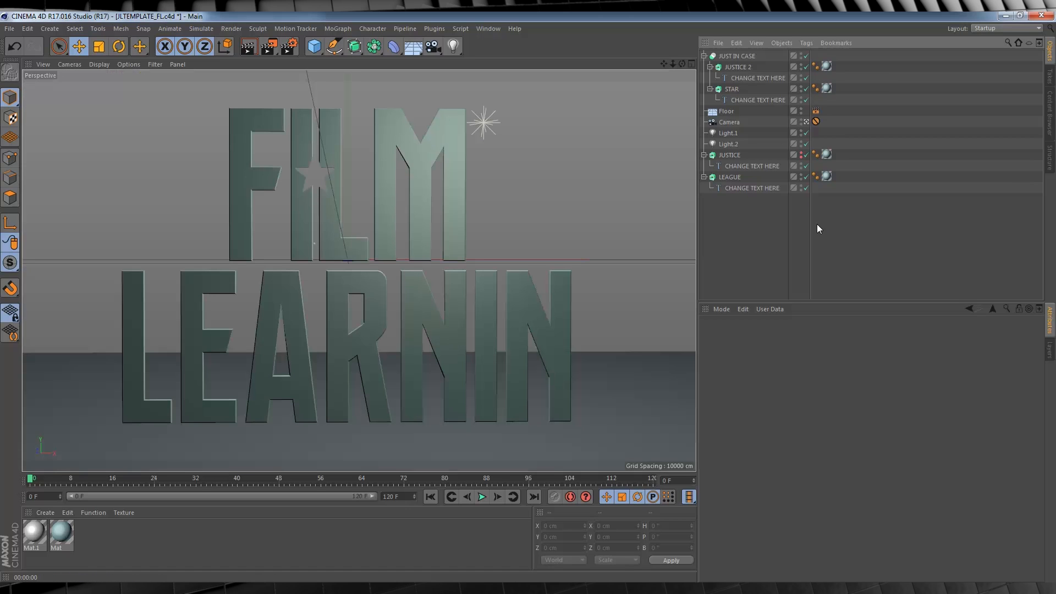
pyautogui.click(9, 30)
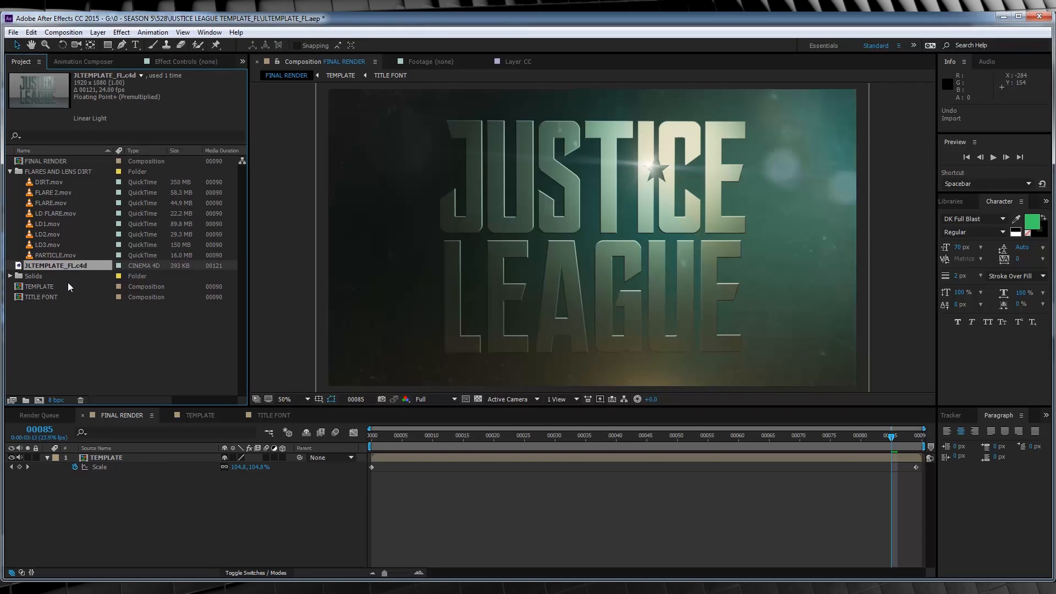
# In After Effects, replace the JLTEMPLATE_FL.c4d footage with the file FILM LEARNIN.c4d.
pyautogui.rightClick(47, 267)
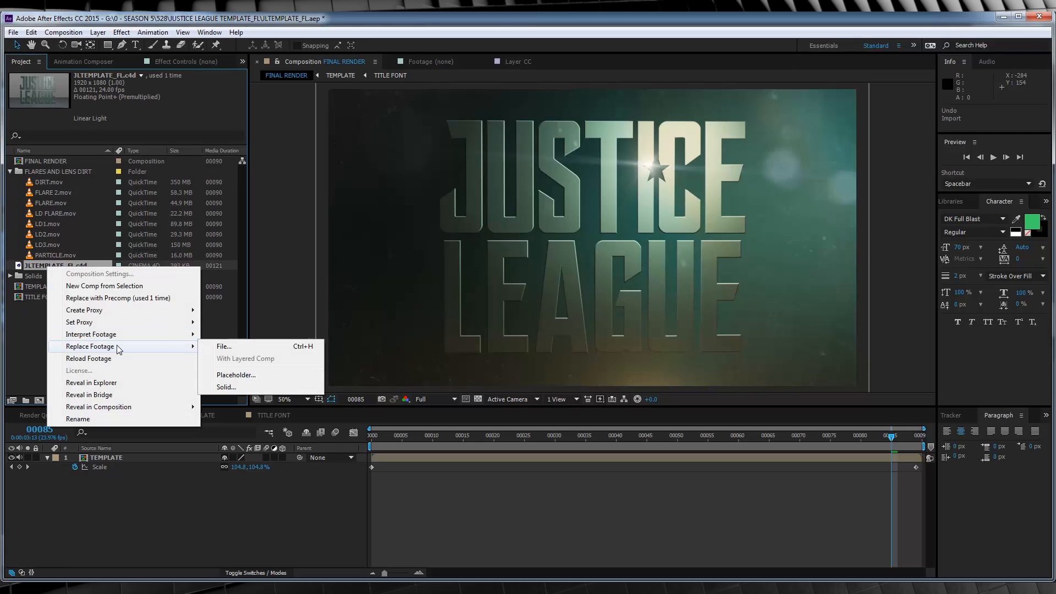
pyautogui.click(242, 347)
pyautogui.click(253, 135)
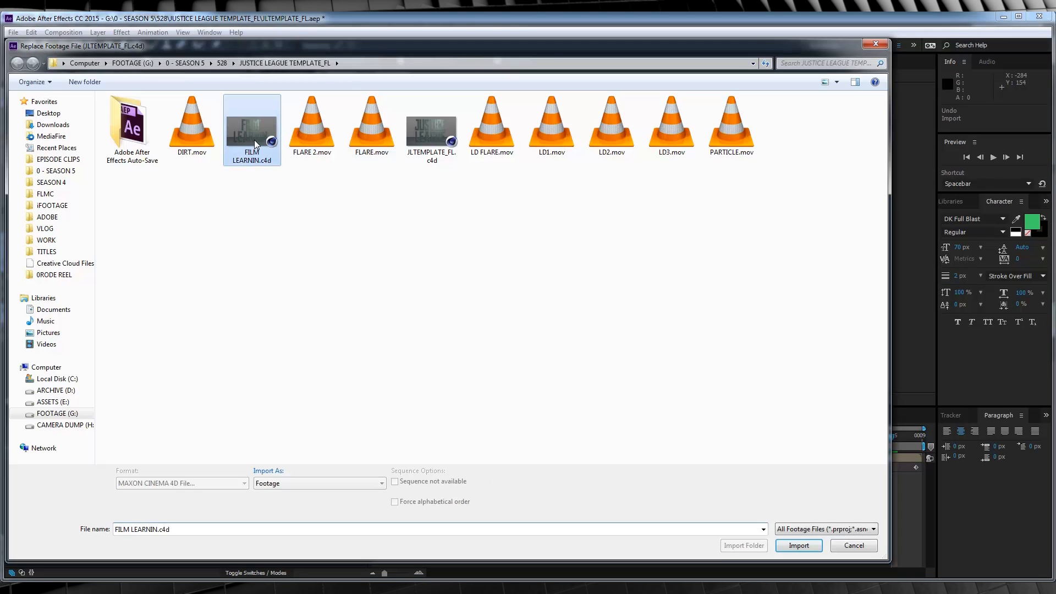
pyautogui.click(801, 546)
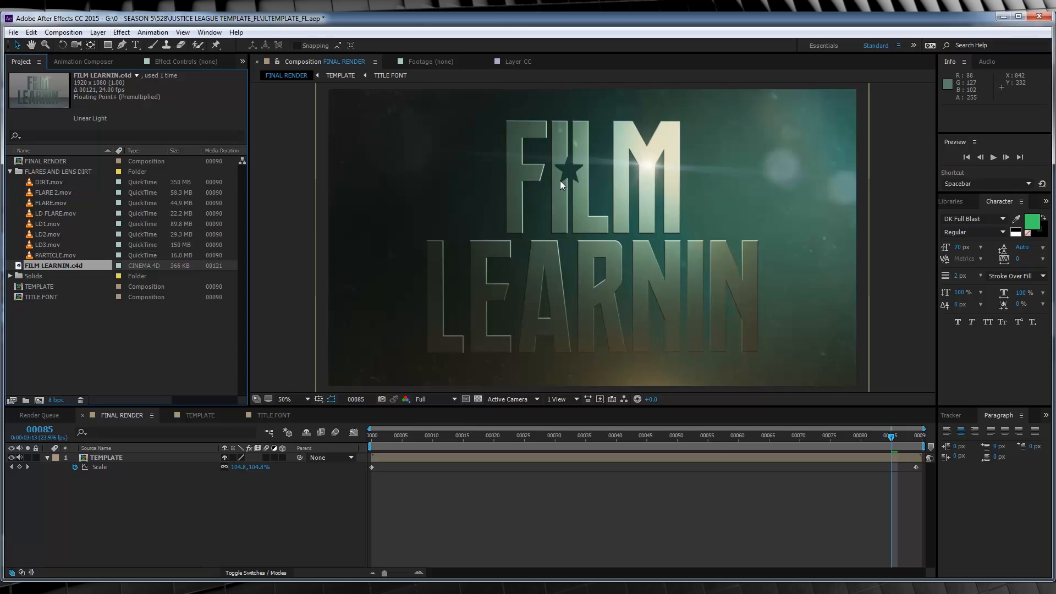
# In the TEMPLATE composition, move the FLARE.mov layer to position 665, 534 so the flare sits by the star in FILM.
pyautogui.click(199, 415)
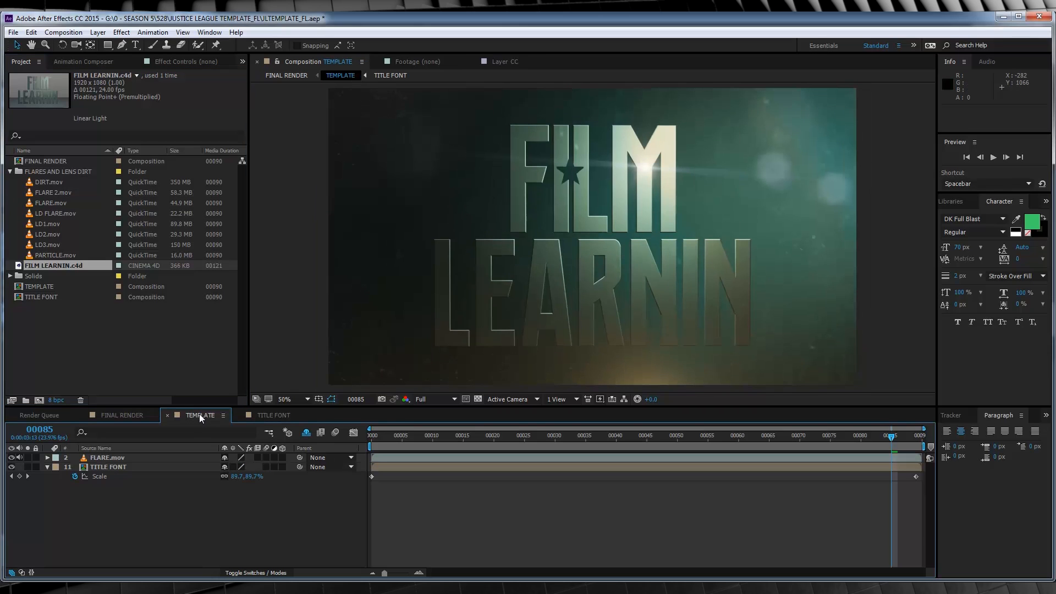
pyautogui.click(104, 457)
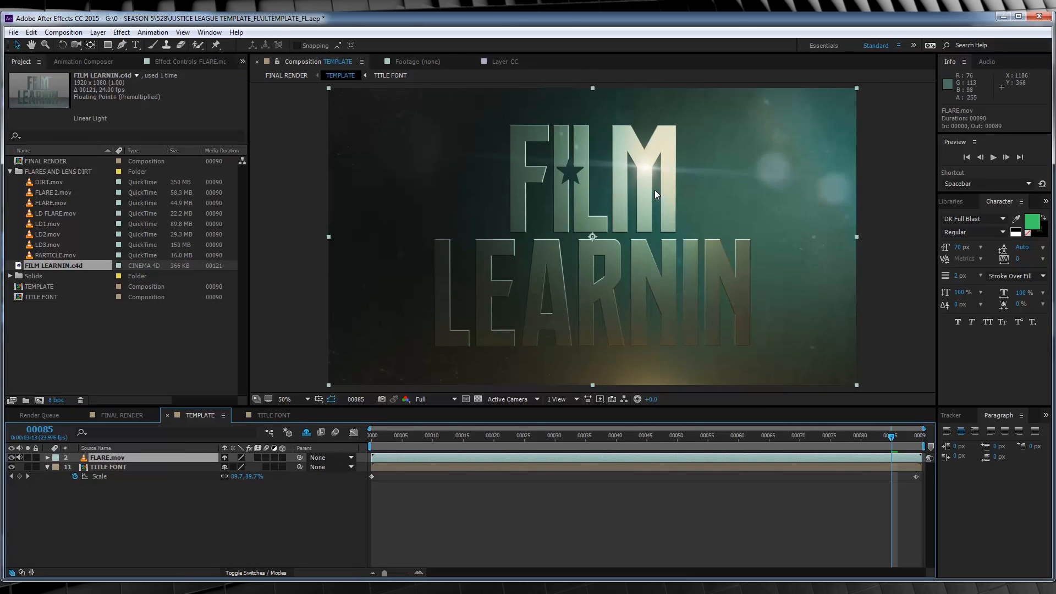
pyautogui.press('p')
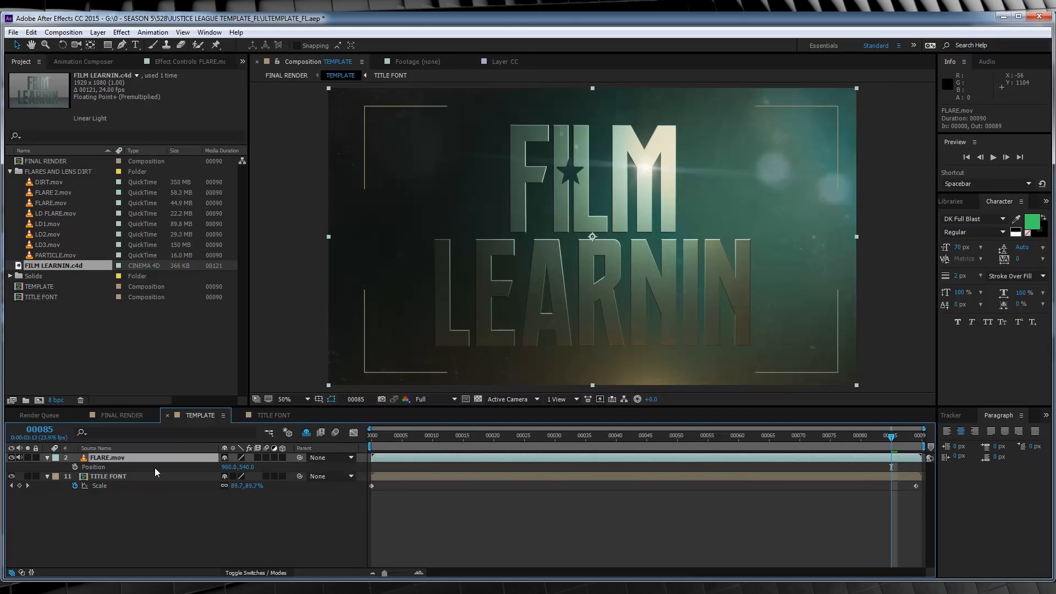
pyautogui.moveTo(229, 467); pyautogui.dragTo(62, 466)
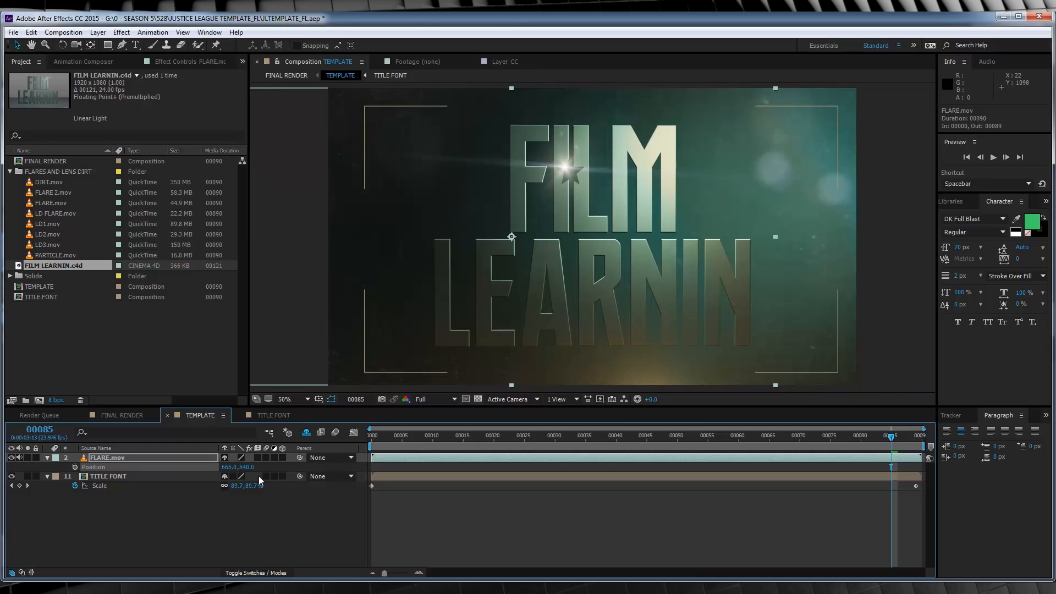
pyautogui.moveTo(246, 466); pyautogui.dragTo(244, 467)
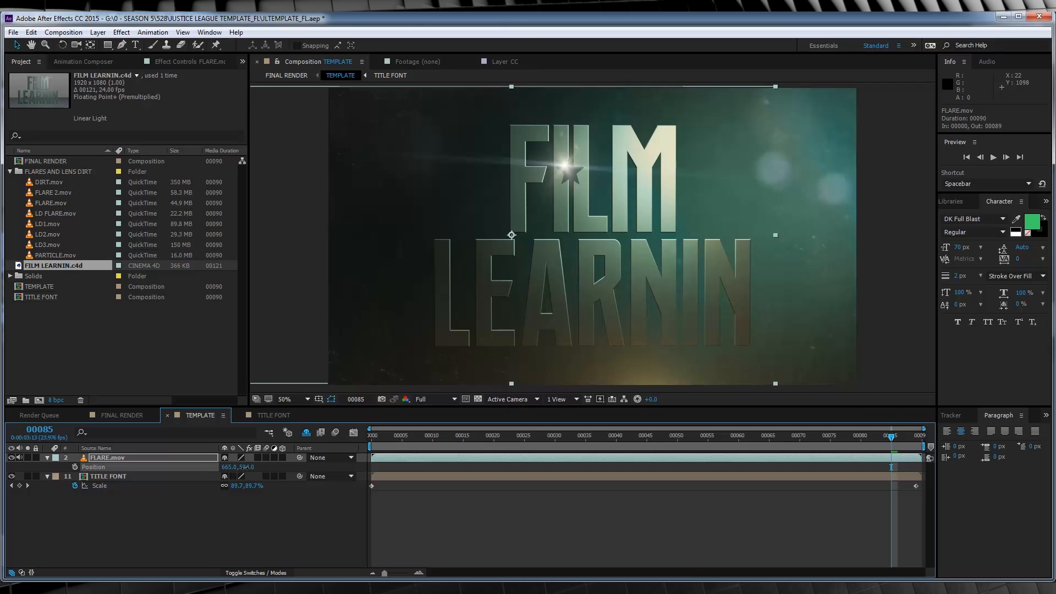
pyautogui.click(307, 540)
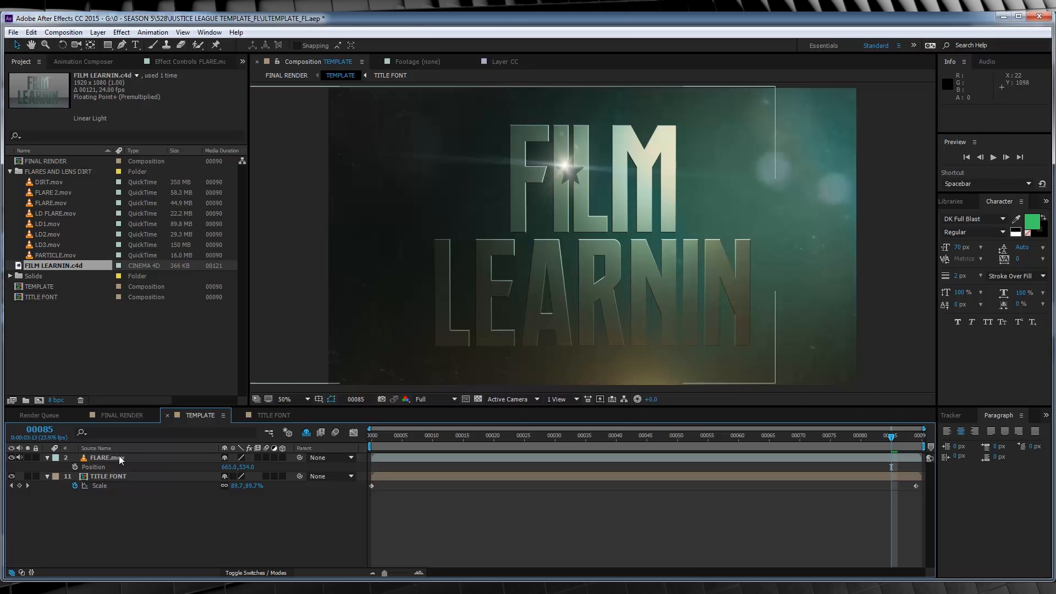
# Preview the FINAL RENDER composition from the start and stop playback at frame 55.
pyautogui.click(124, 415)
pyautogui.press('space')
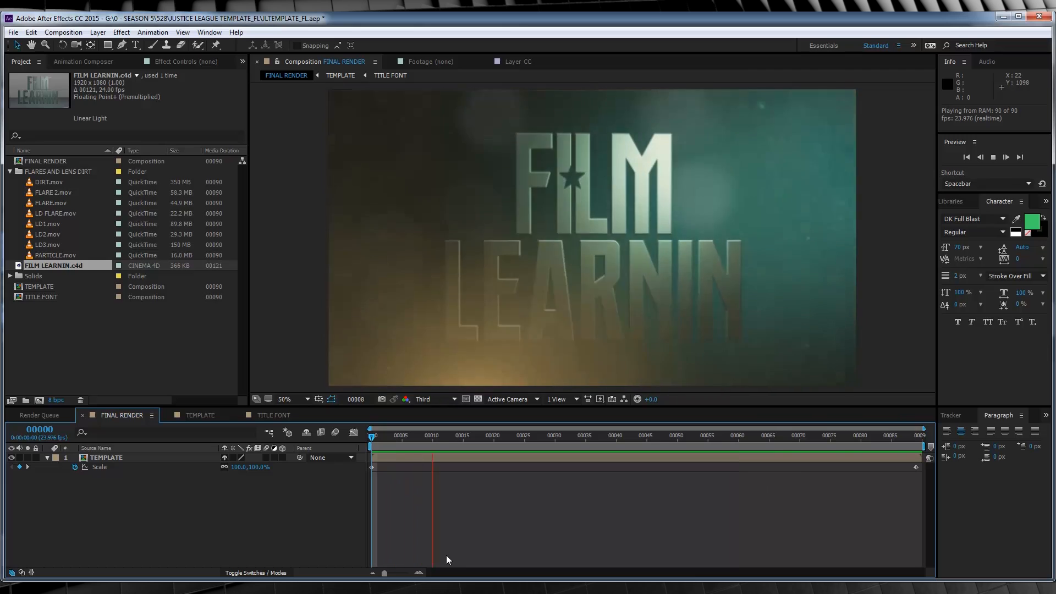
pyautogui.press('space')
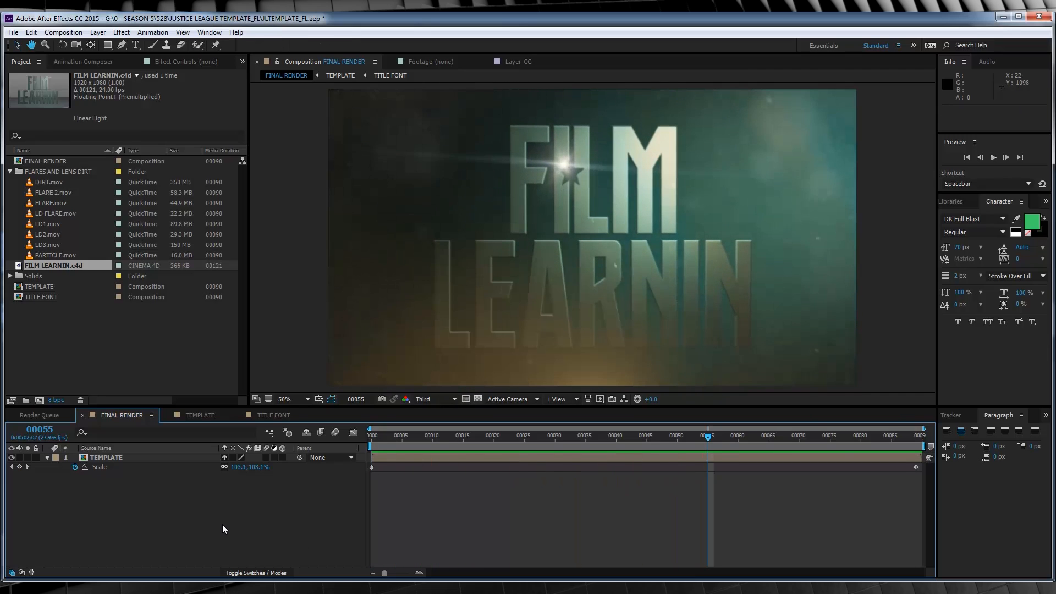
# Temporarily reveal the shy layers of the TEMPLATE composition to review its layer stack, hide them again, and return to FINAL RENDER.
pyautogui.click(202, 416)
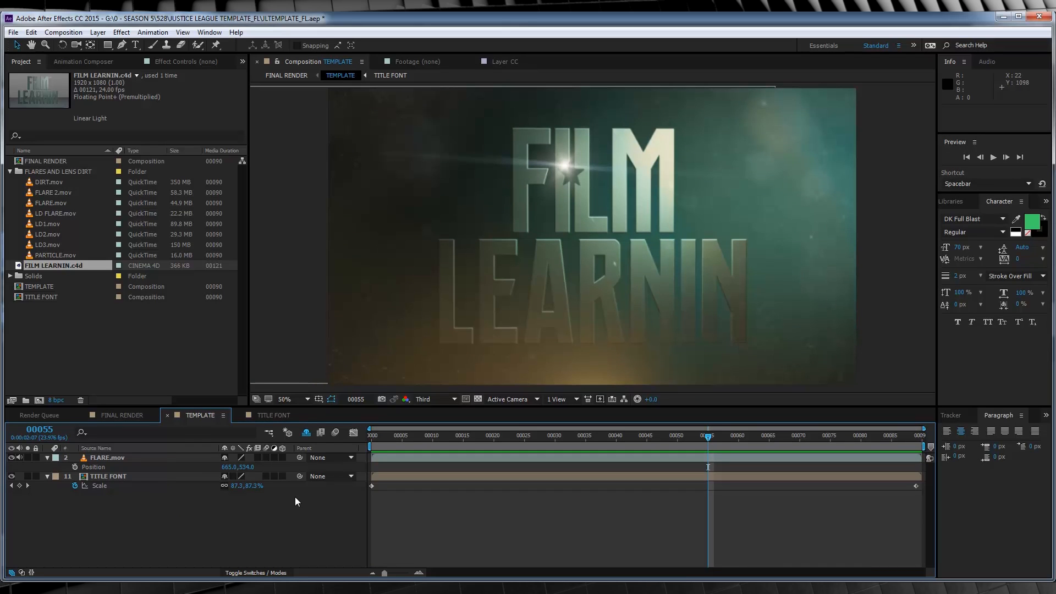
pyautogui.click(306, 433)
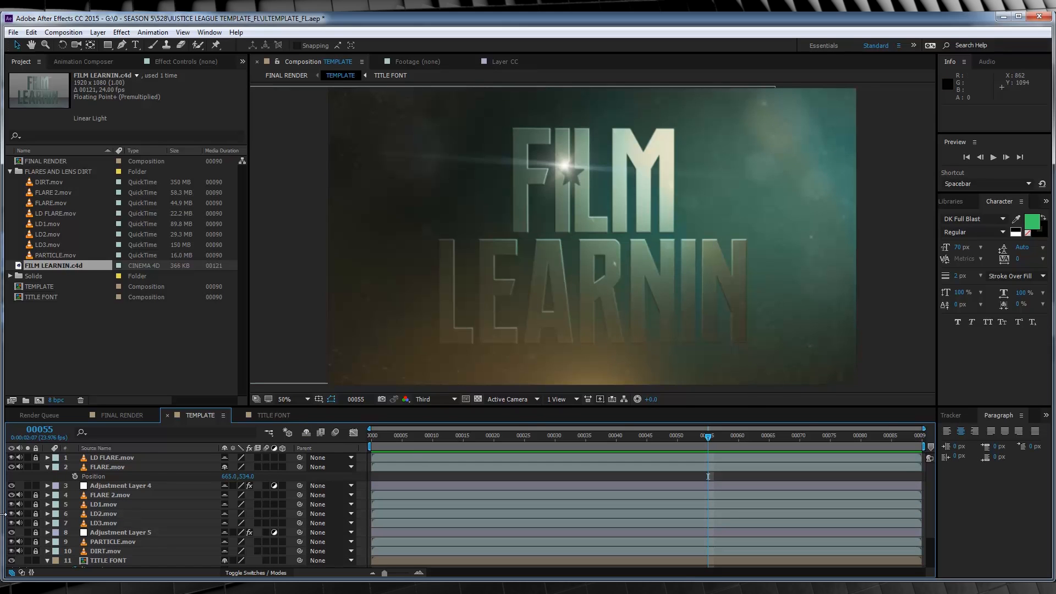
pyautogui.scroll(-2, 191, 502)
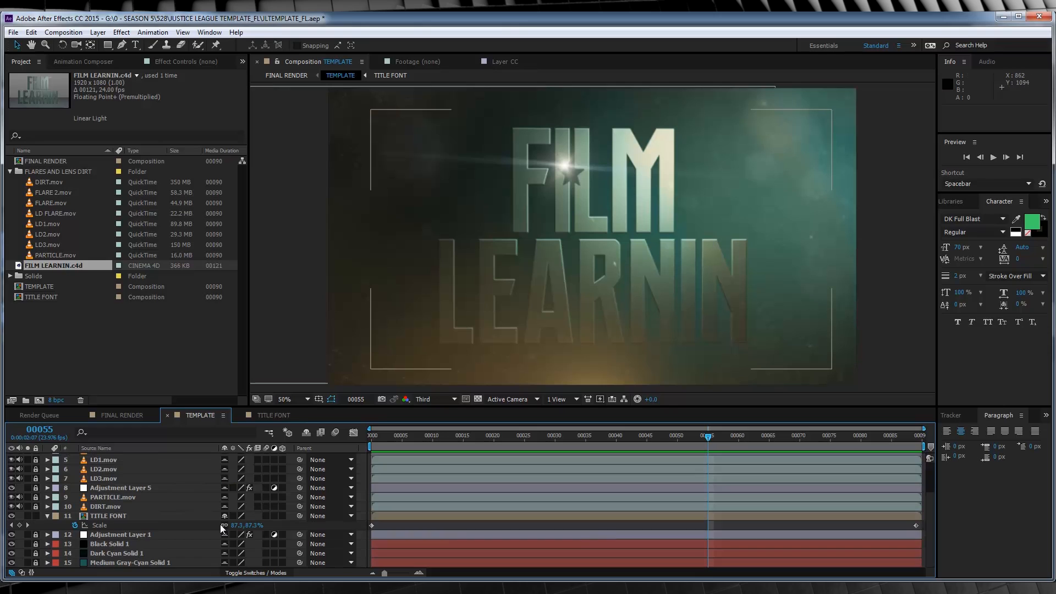
pyautogui.scroll(3, 222, 528)
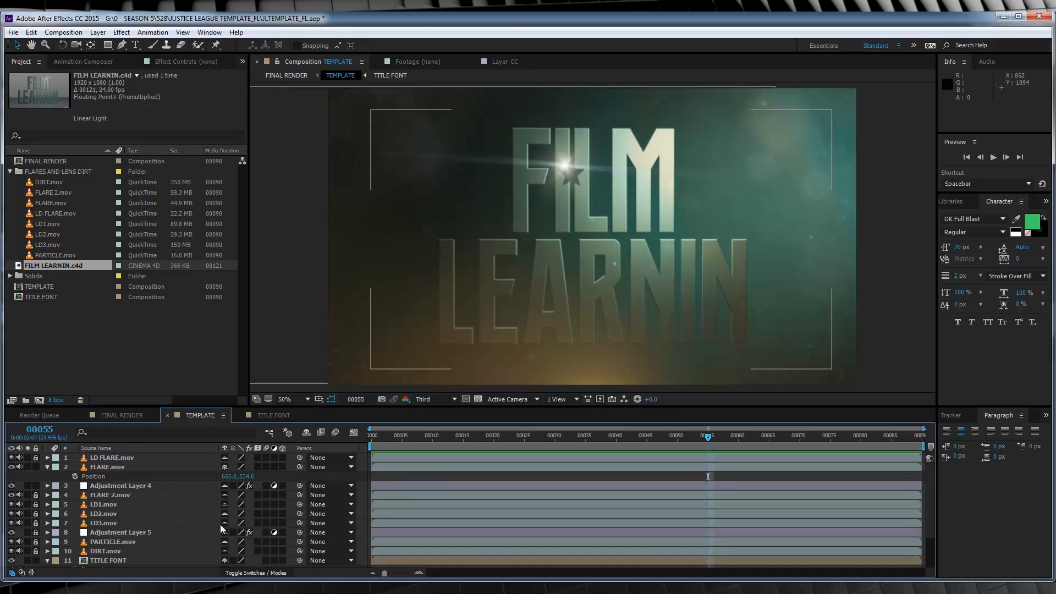
pyautogui.click(306, 433)
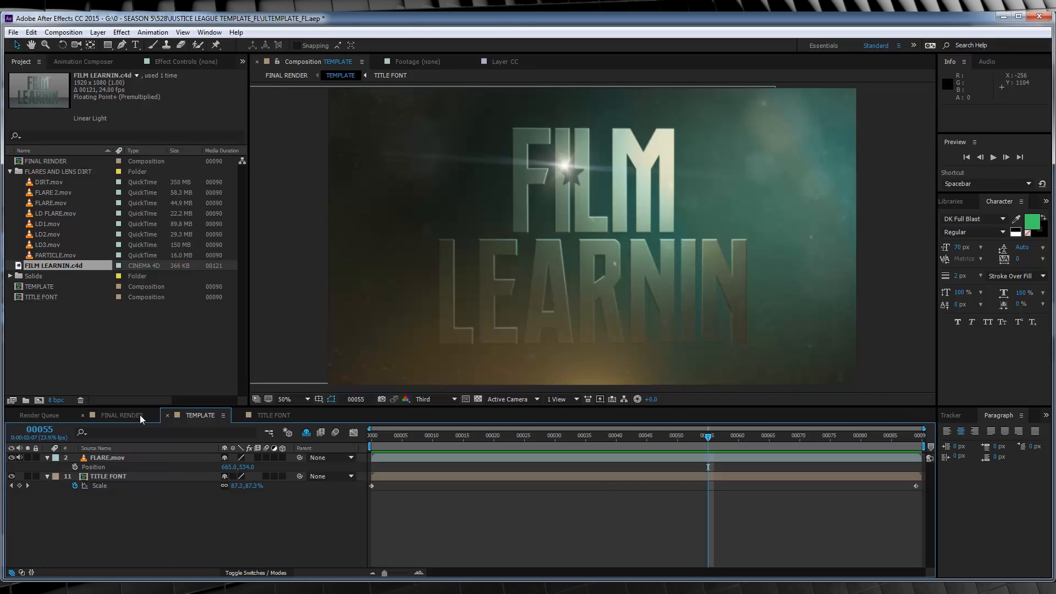
pyautogui.click(122, 415)
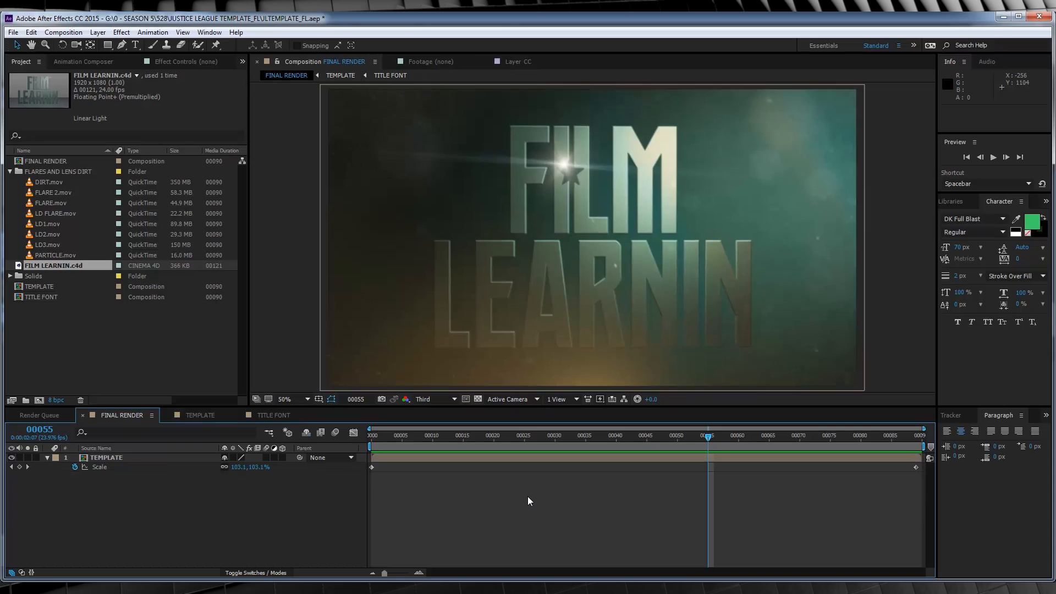